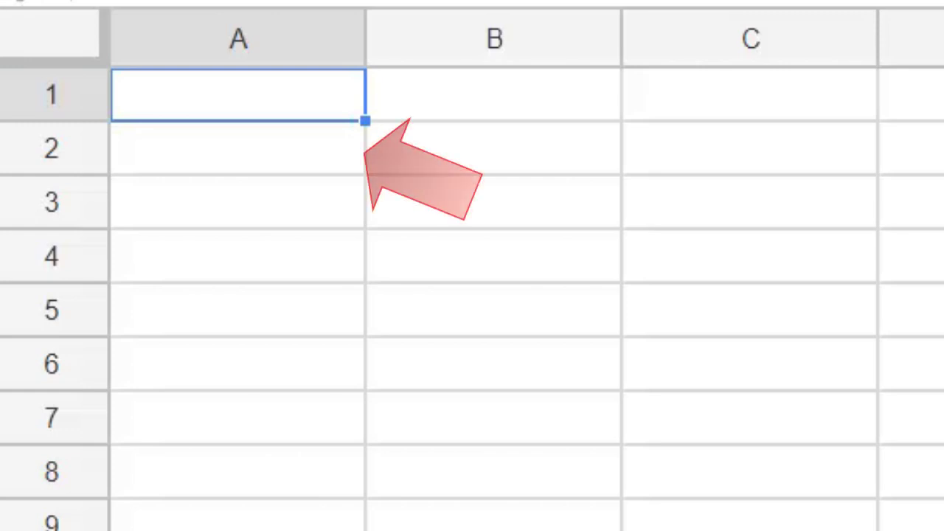
Demonstrate selection on sample cells A2 and C4, then whole columns A–D and rows 2–5
left_click(175, 152)
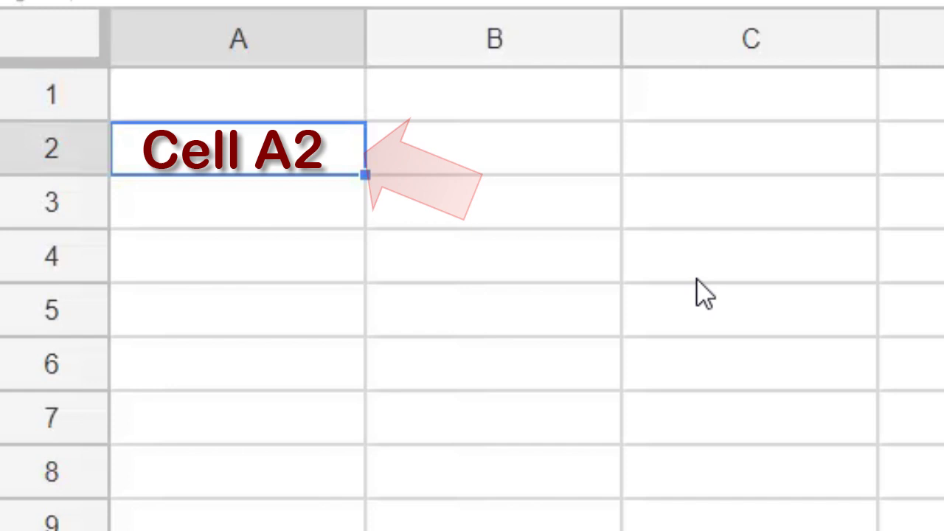
left_click(722, 270)
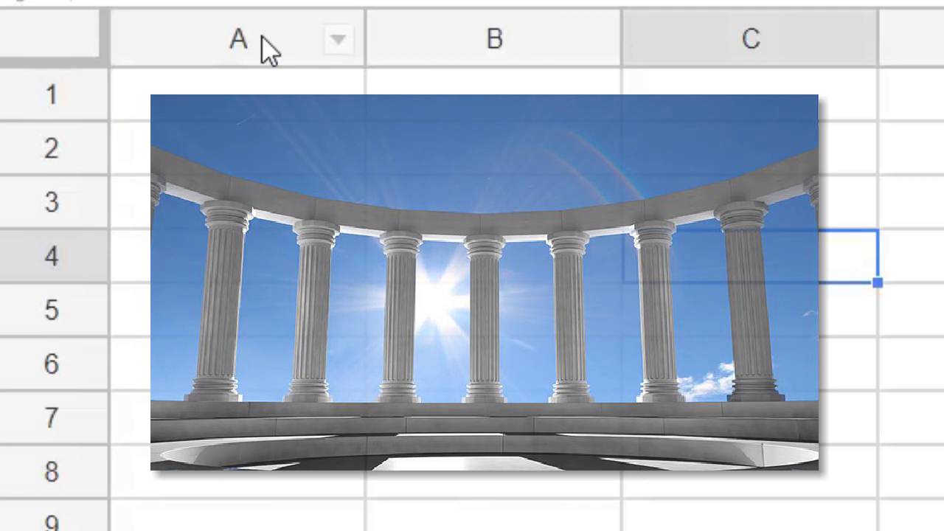
left_click(270, 45)
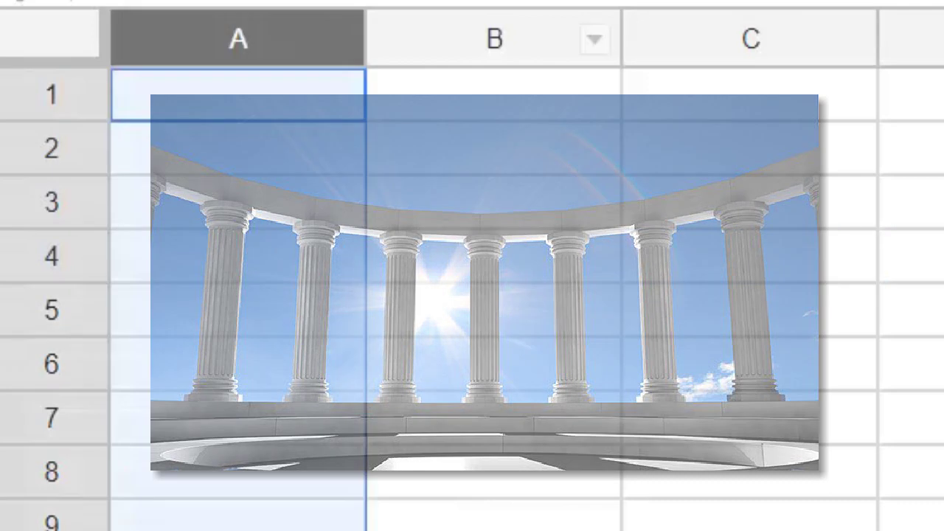
left_click(509, 41)
left_click(708, 59)
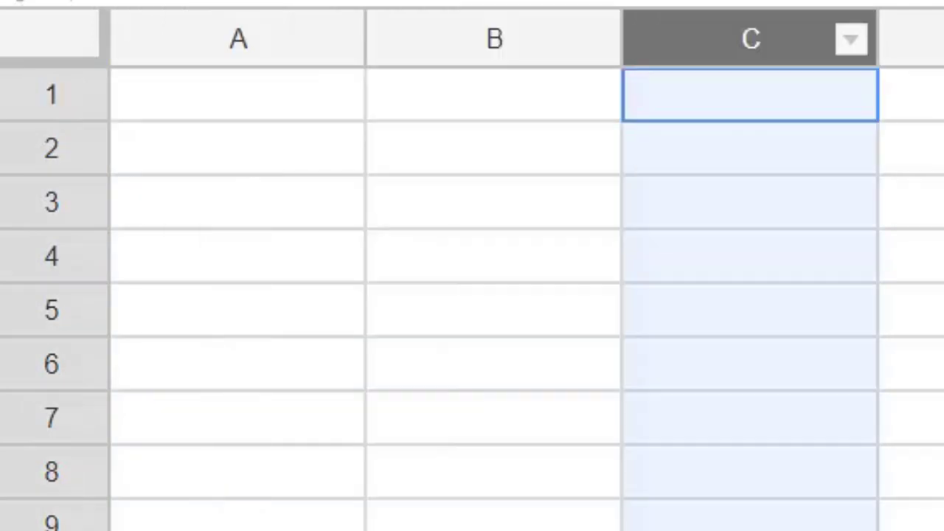
left_click(937, 59)
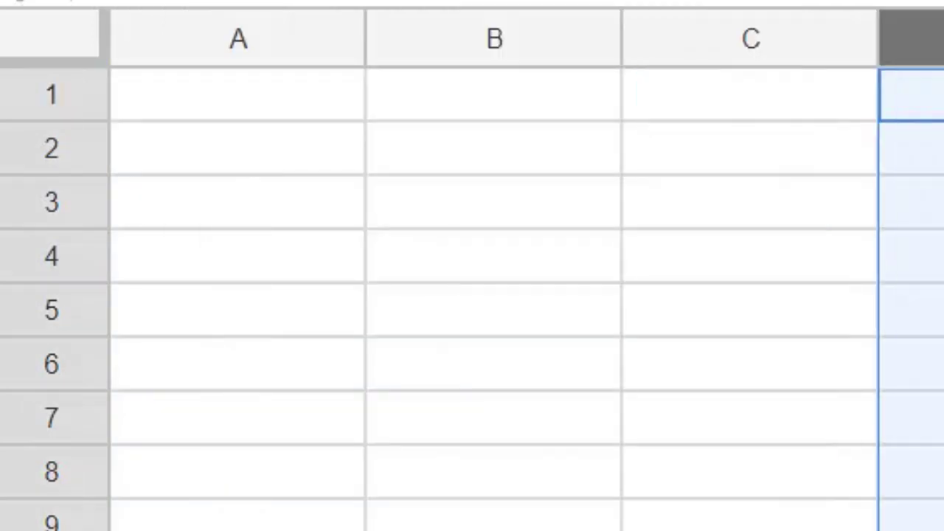
left_click(76, 154)
left_click(87, 205)
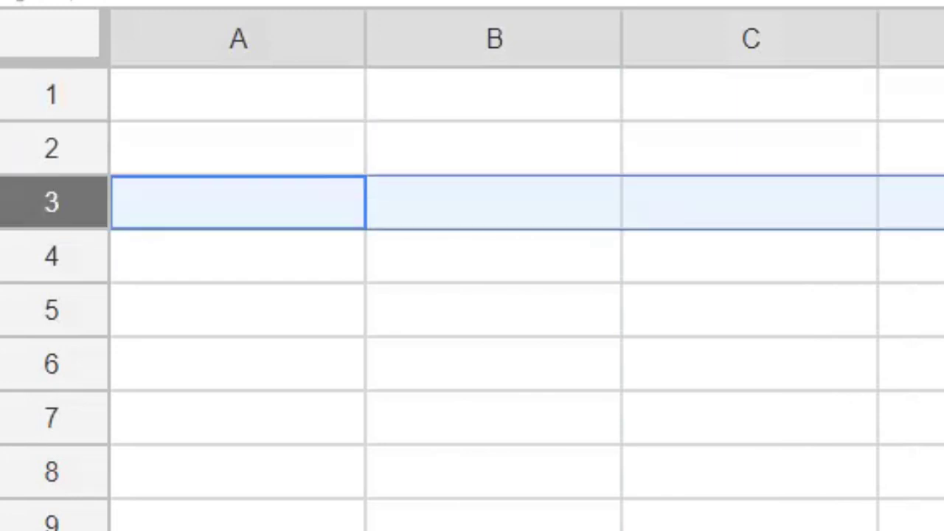
left_click(84, 269)
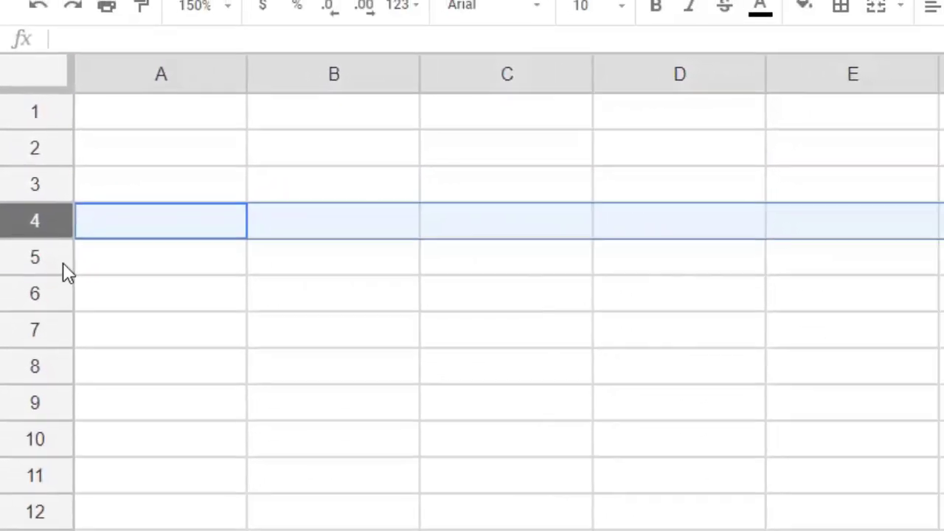
left_click(89, 314)
Enter the headers 'Month' in A1 and 'Hours' in B1
left_click(125, 127)
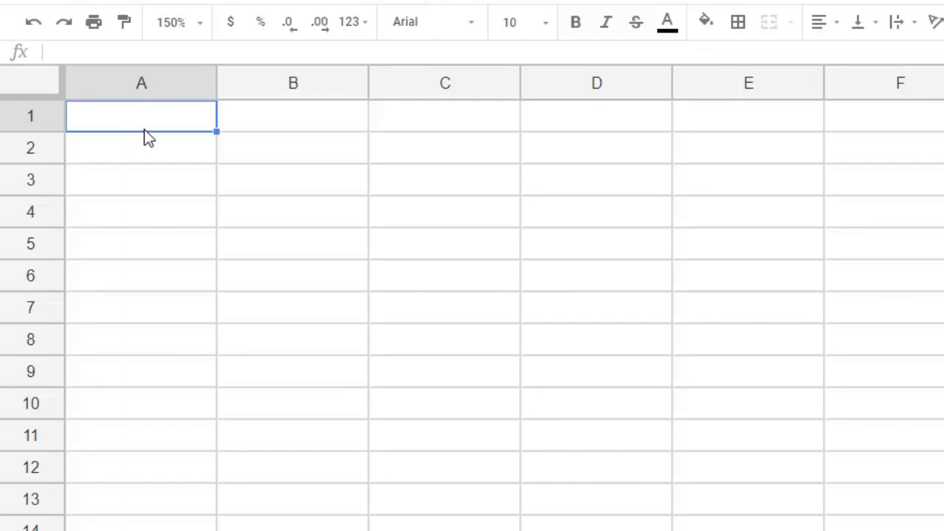
type("Month")
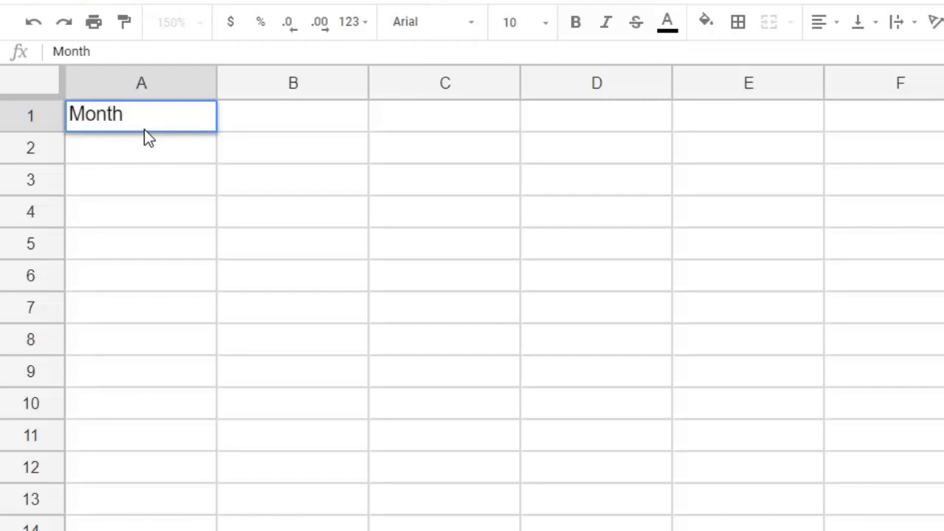
key("Tab")
key("ctrl+b")
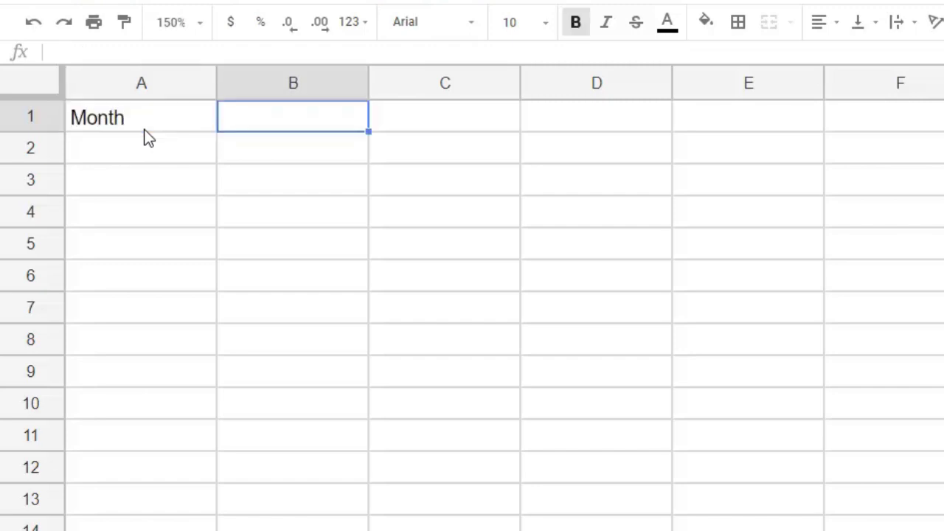
type("Hours")
key("Return")
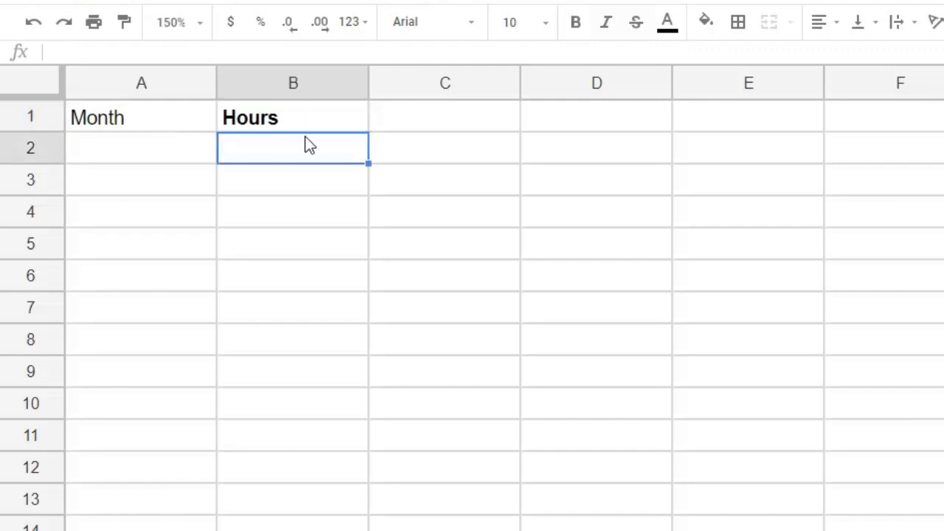
Make the A1:B1 headers bold and fill them yellow
left_click_drag(309, 126, 140, 115)
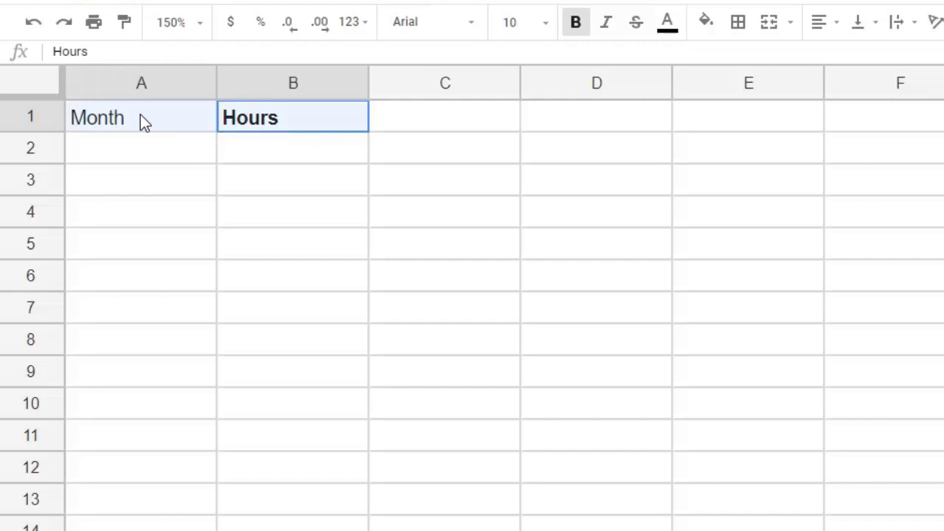
left_click(575, 30)
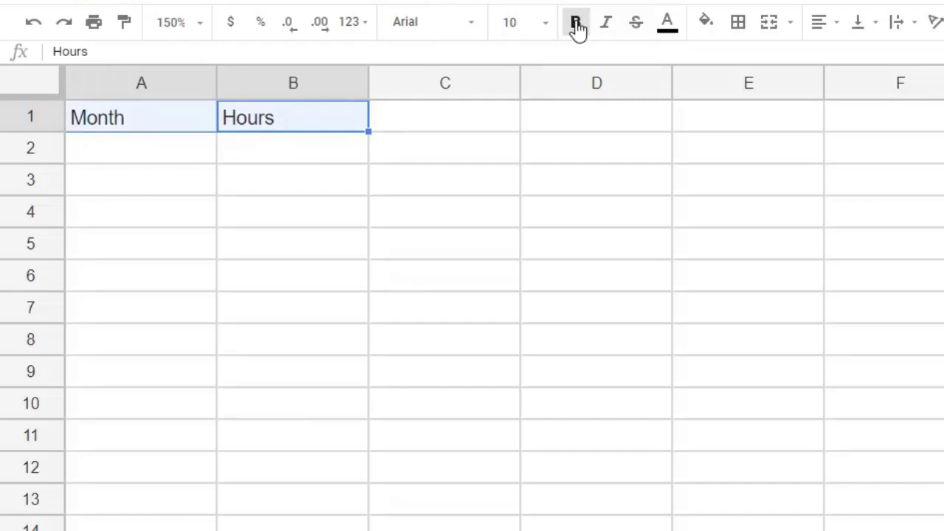
left_click(578, 30)
left_click(713, 26)
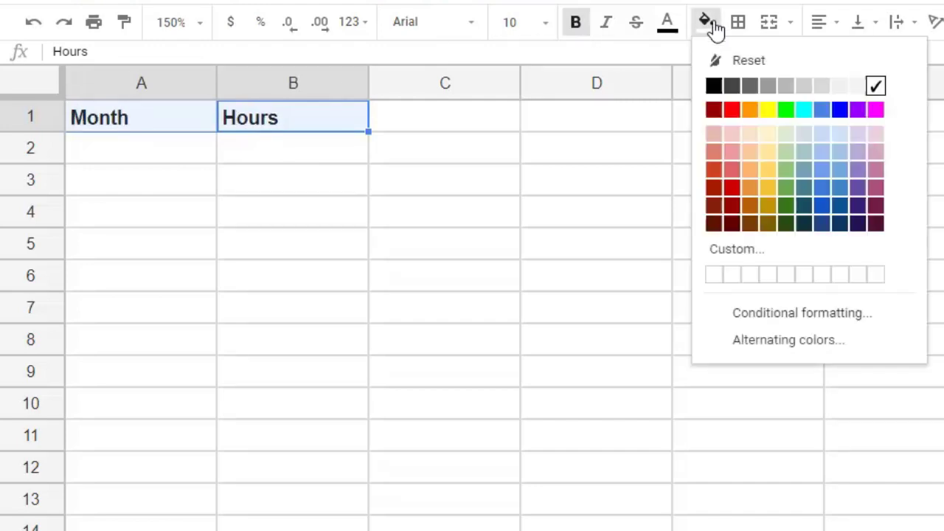
left_click(772, 113)
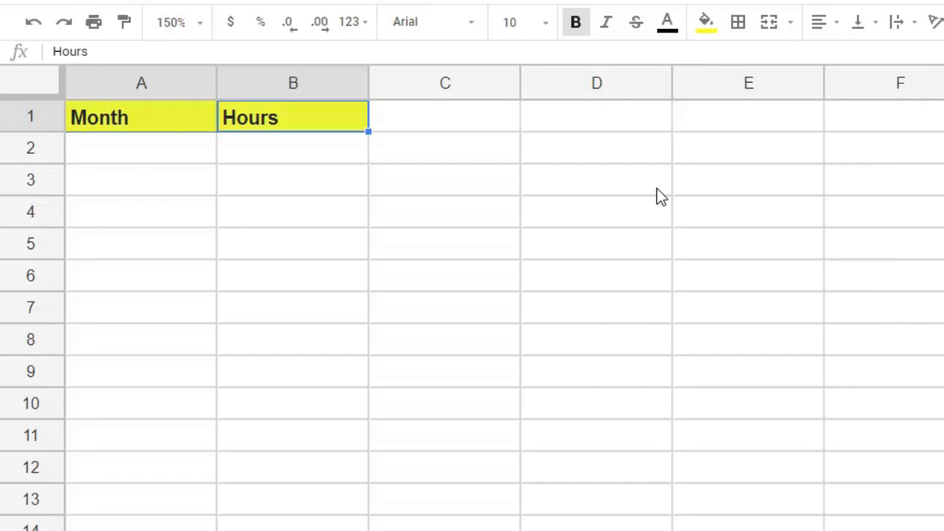
left_click(501, 284)
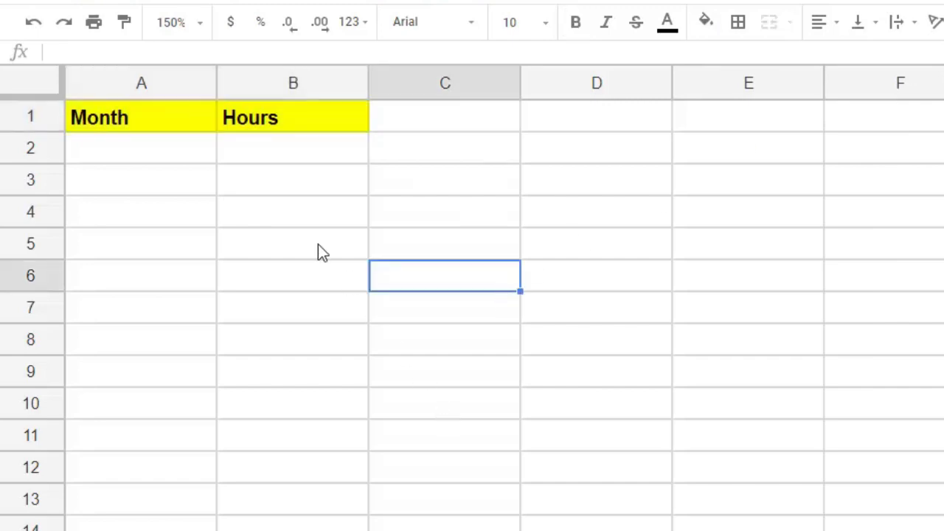
Type January, February and March down cells A2 through A4
left_click(130, 156)
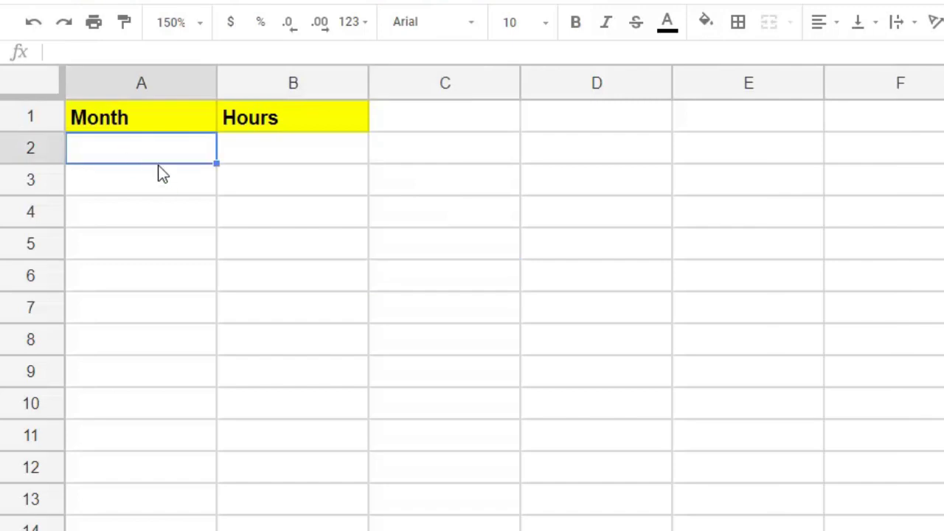
type("January")
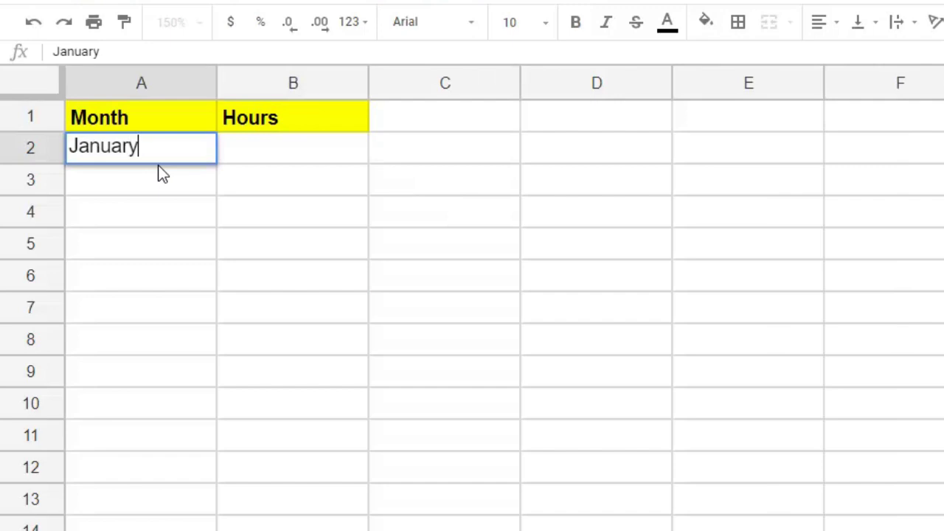
key("Return")
type("Feb")
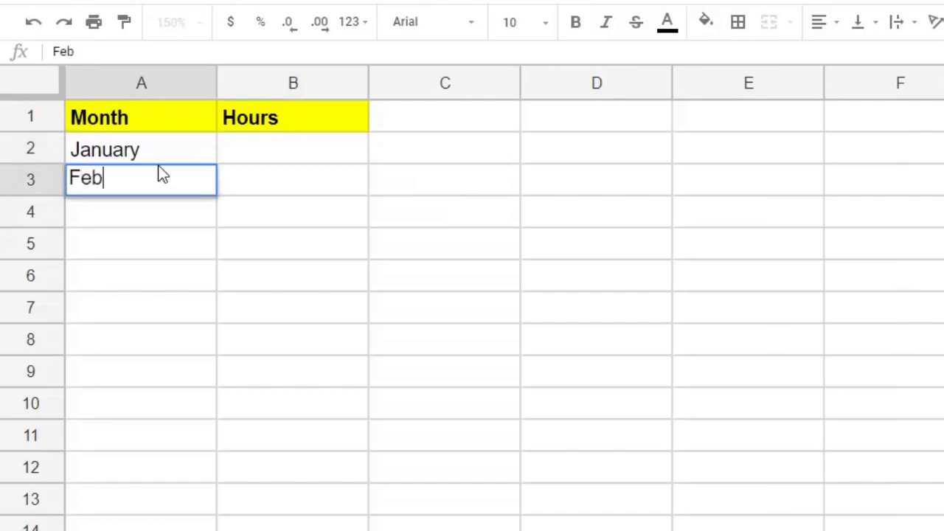
type("ruary")
key("Return")
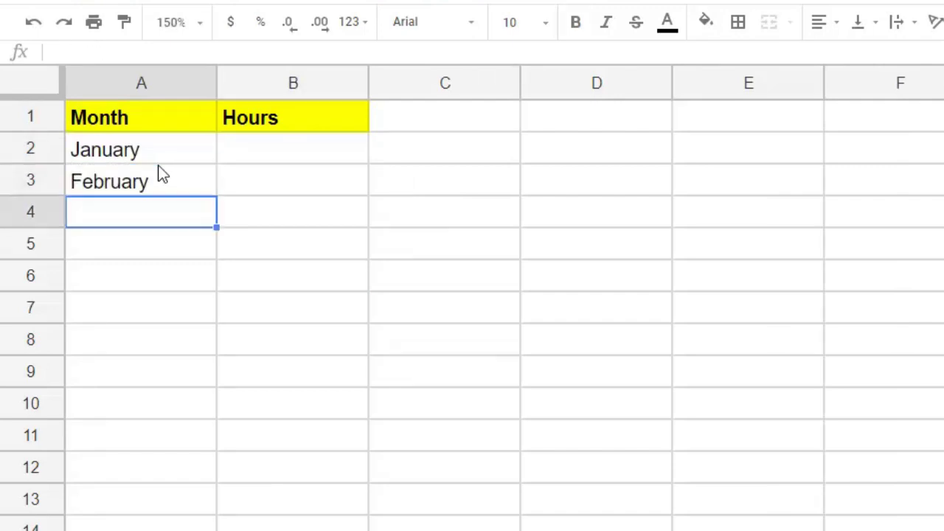
type("March")
key("Return")
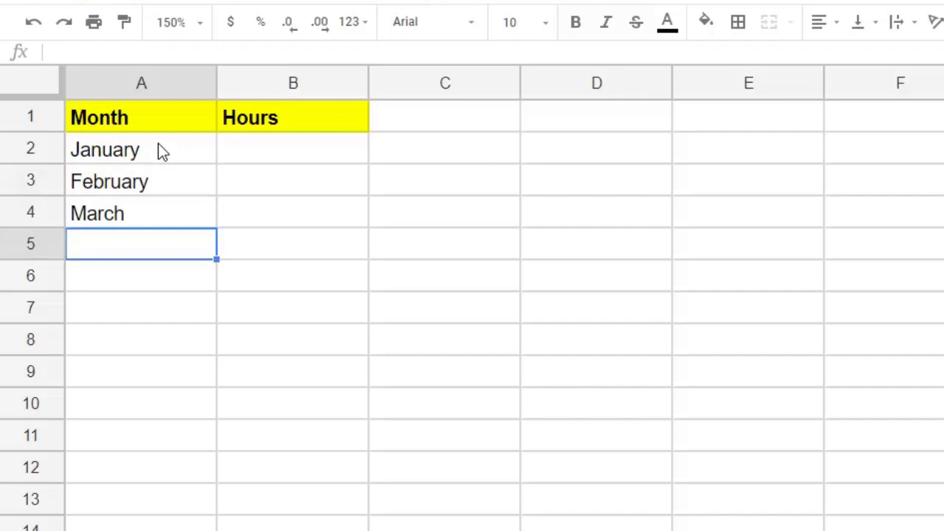
Autofill the month series from A2:A4 down to December in row 13
left_click_drag(158, 147, 207, 216)
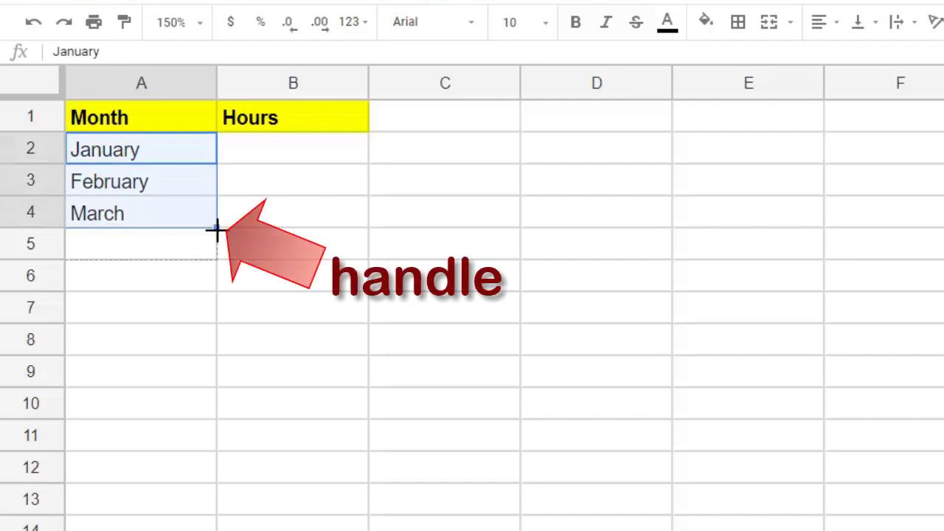
left_click_drag(216, 228, 215, 501)
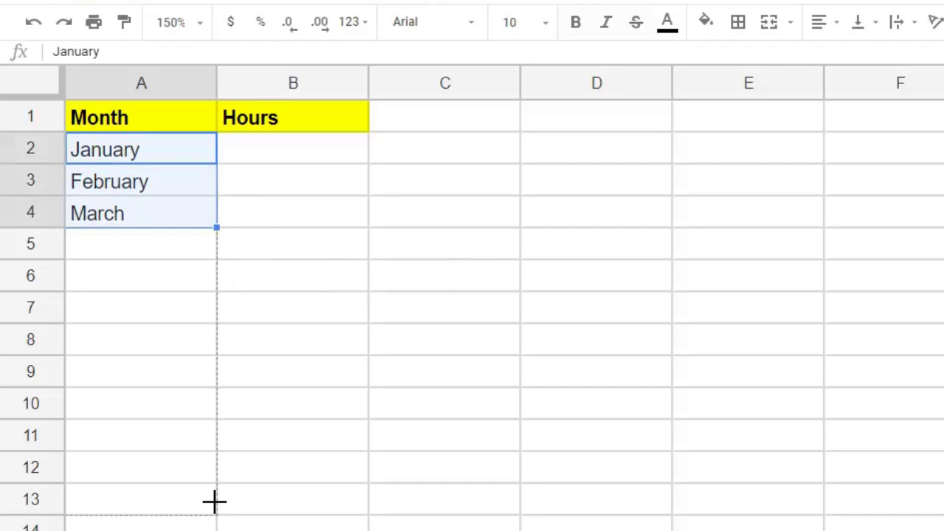
left_click_drag(214, 501, 216, 507)
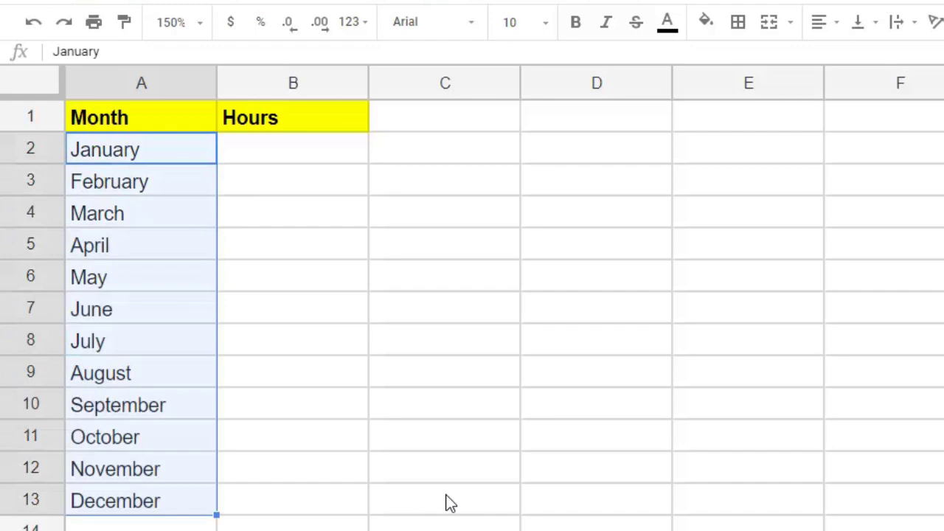
left_click(355, 461)
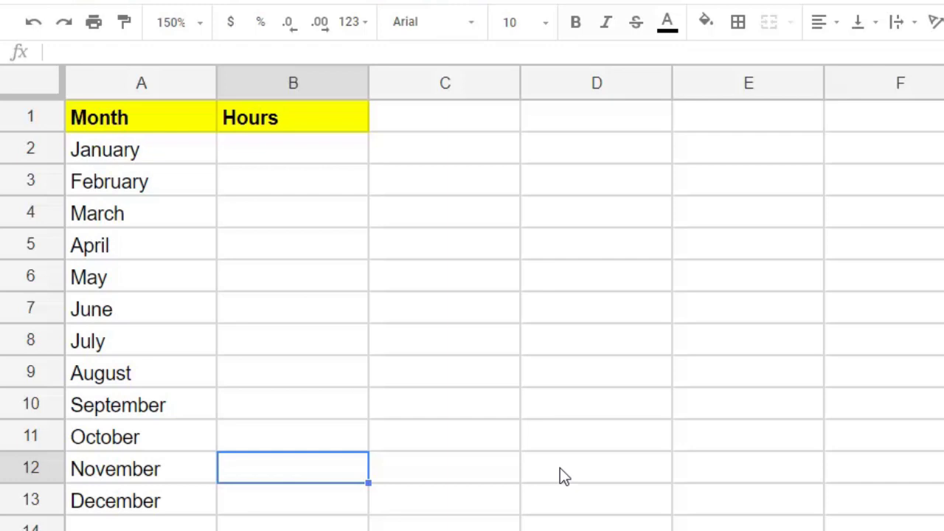
Enter hours 35, 32, 32 and 34 into B2 through B5
left_click(290, 156)
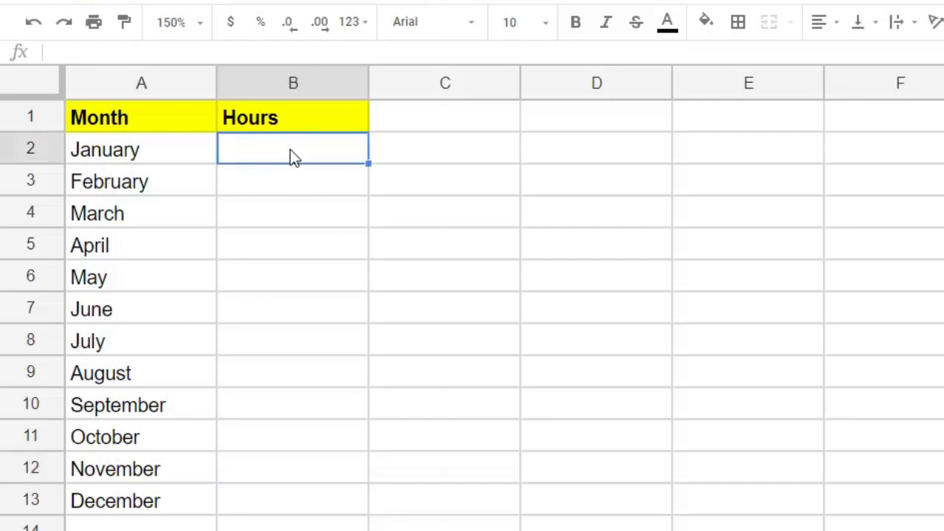
type("35")
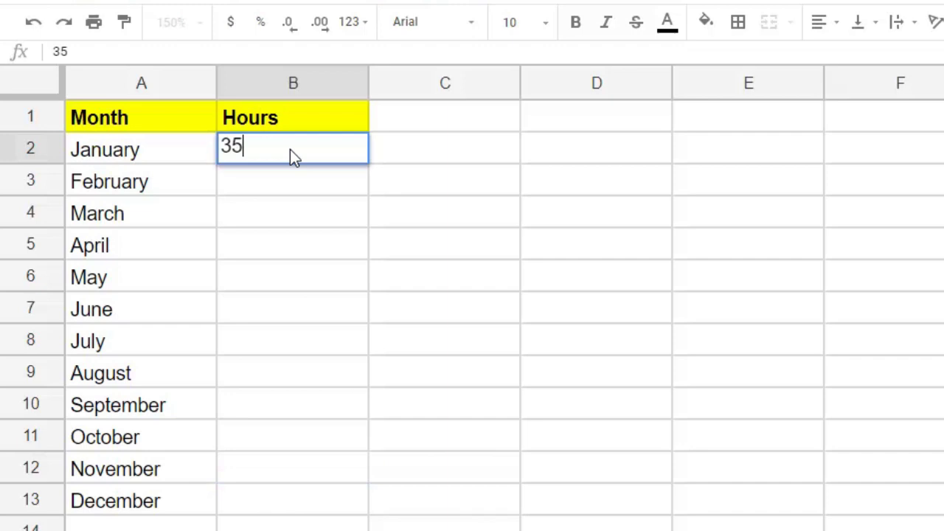
key("Return")
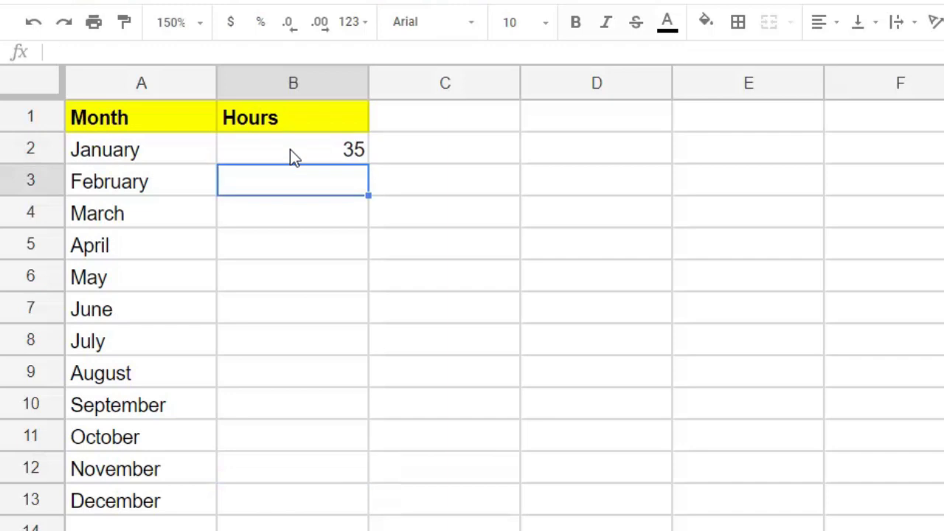
type("32")
key("Return")
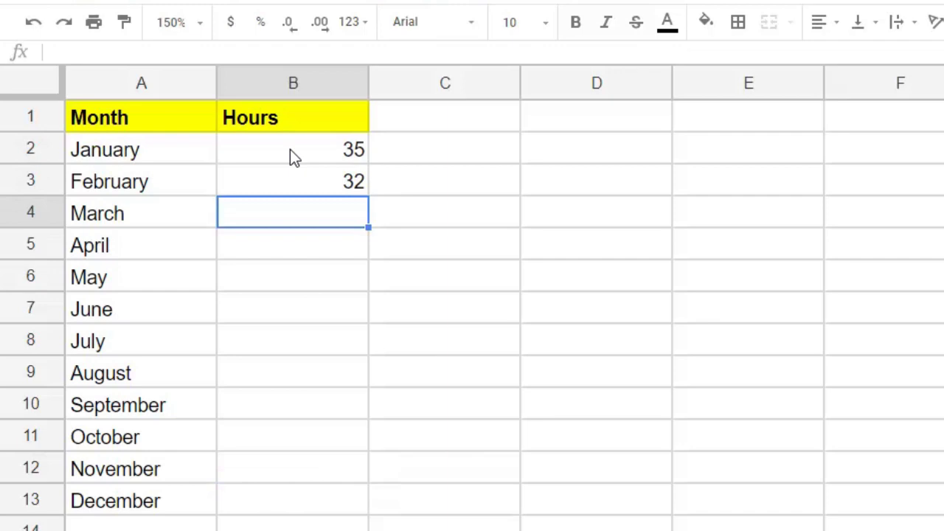
type("32")
key("Return")
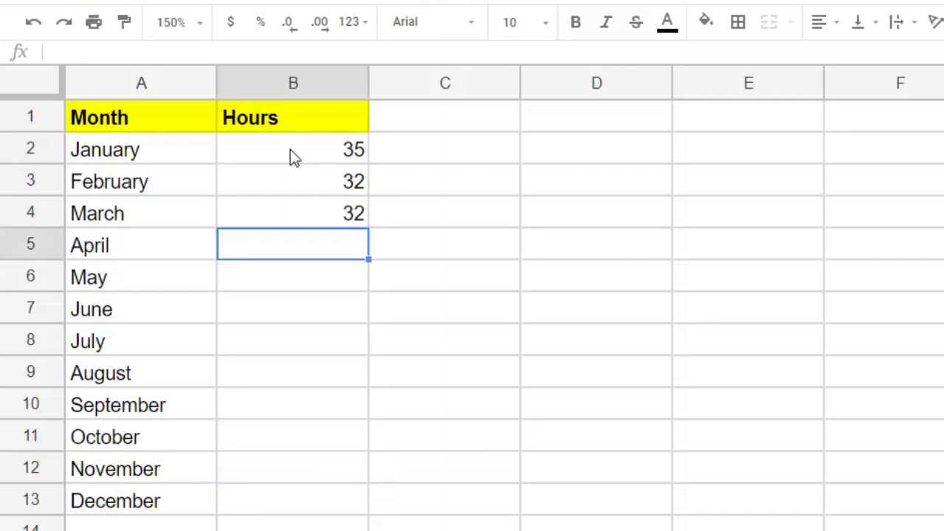
type("34")
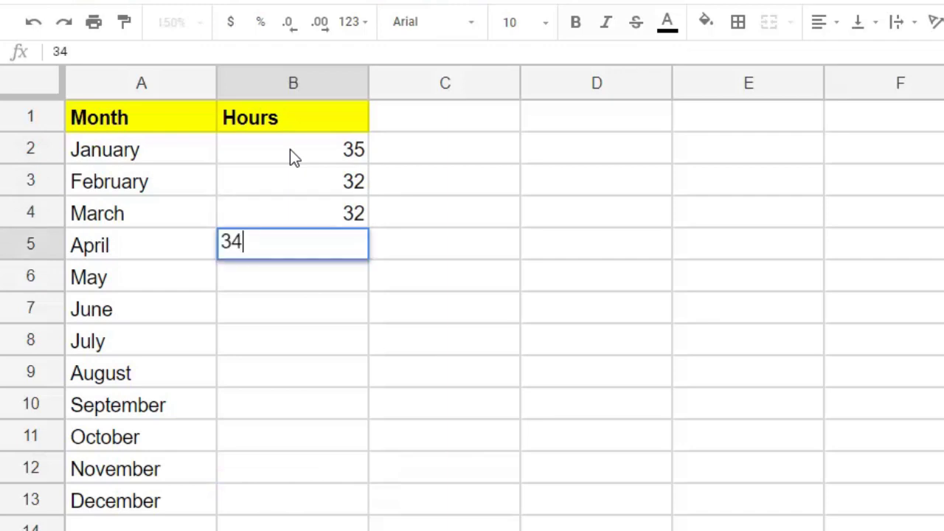
key("Return")
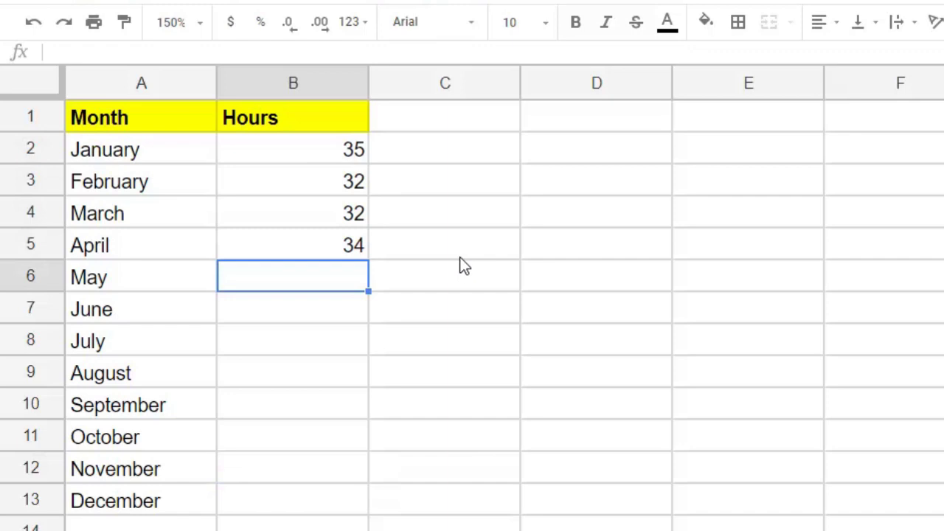
Copy January's 35 from B2 and paste it into B6:B13 for May–December
left_click(301, 157)
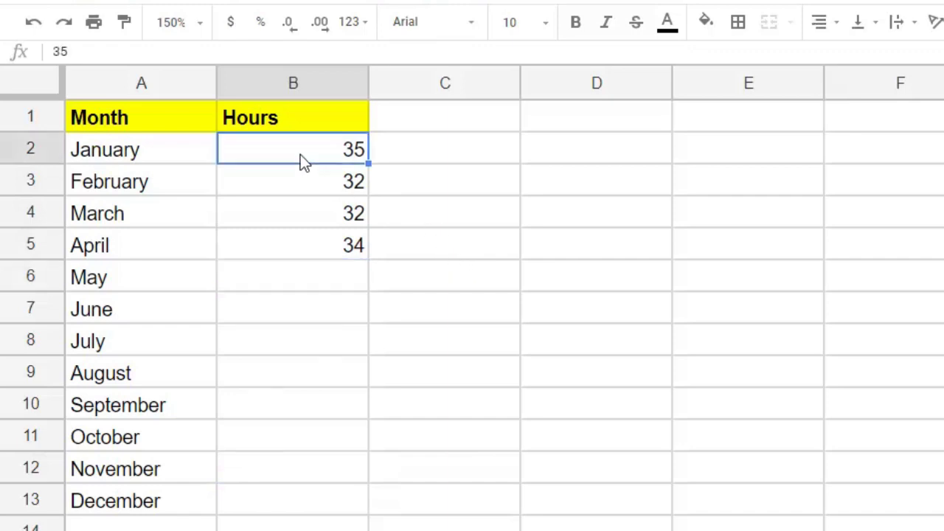
right_click(287, 151)
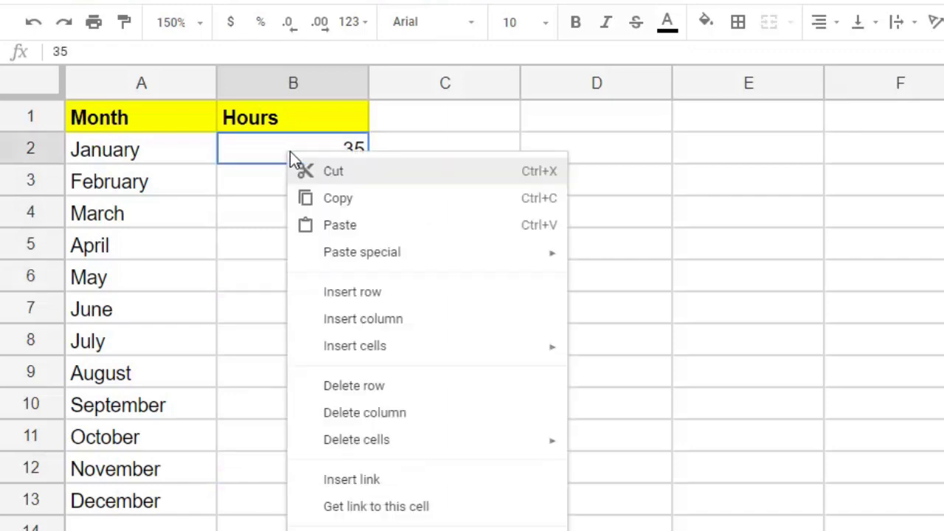
left_click(364, 203)
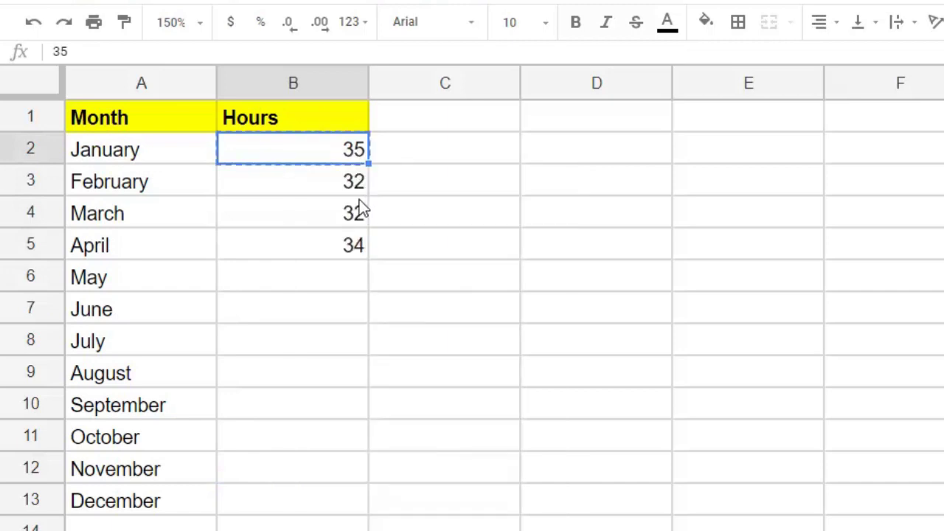
left_click_drag(287, 284, 289, 501)
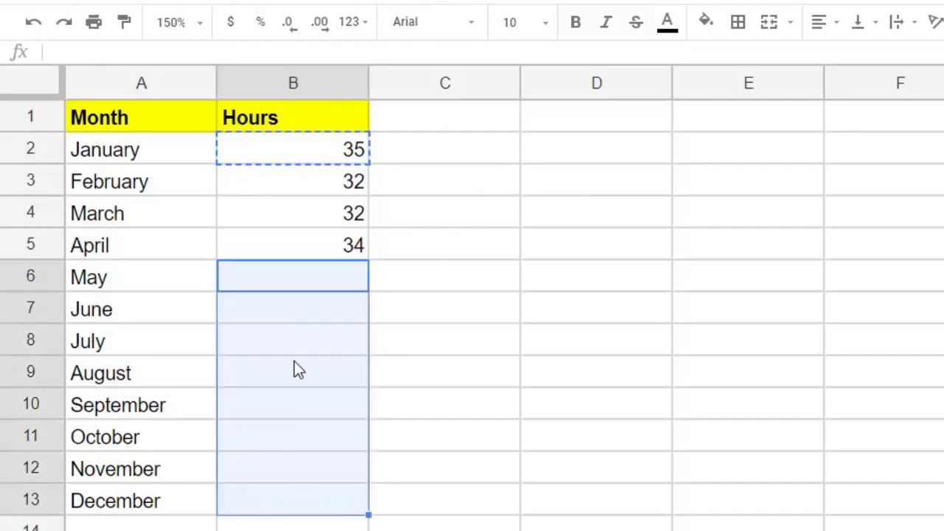
right_click(298, 275)
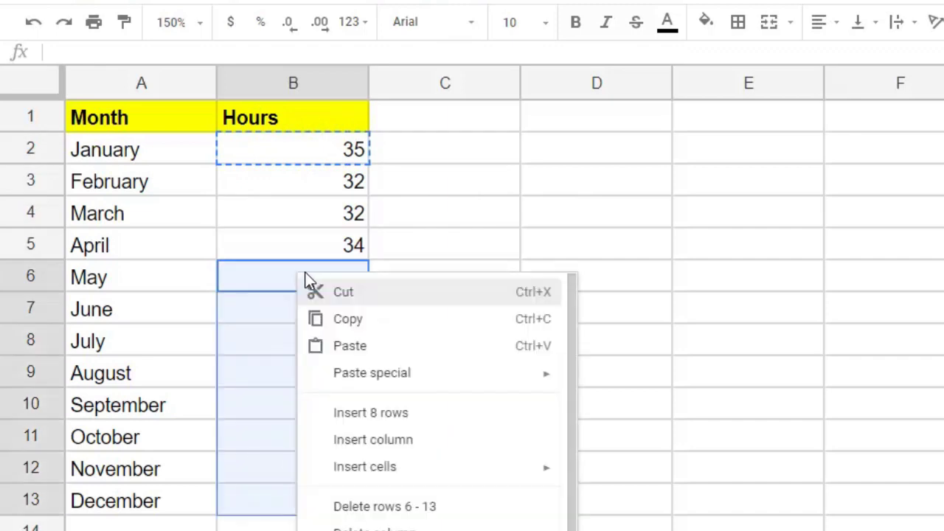
left_click(407, 349)
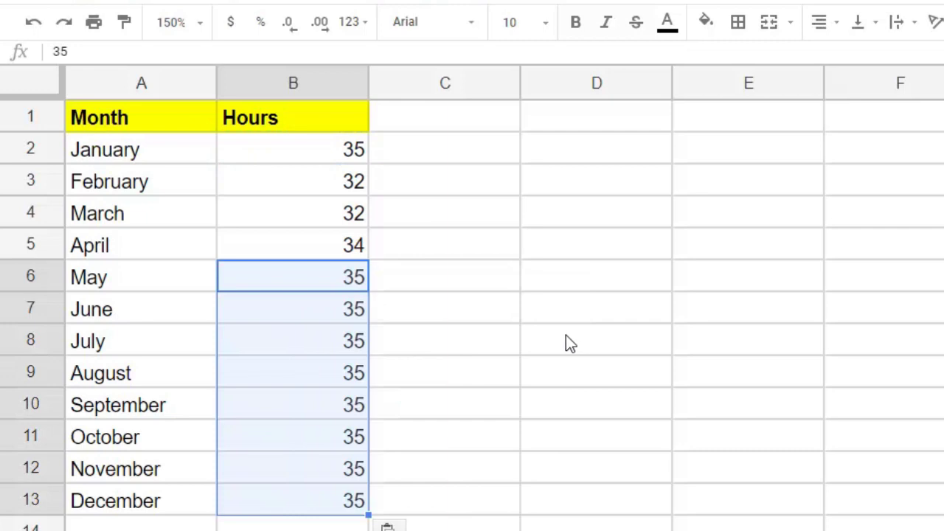
left_click(566, 335)
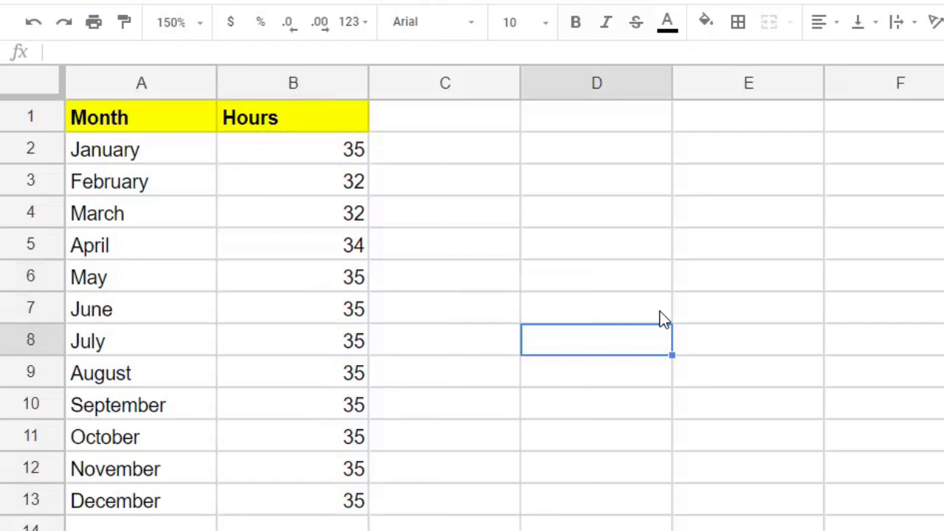
Apply All borders to the A1:B13 table, then reselect the whole table
left_click_drag(295, 506, 115, 118)
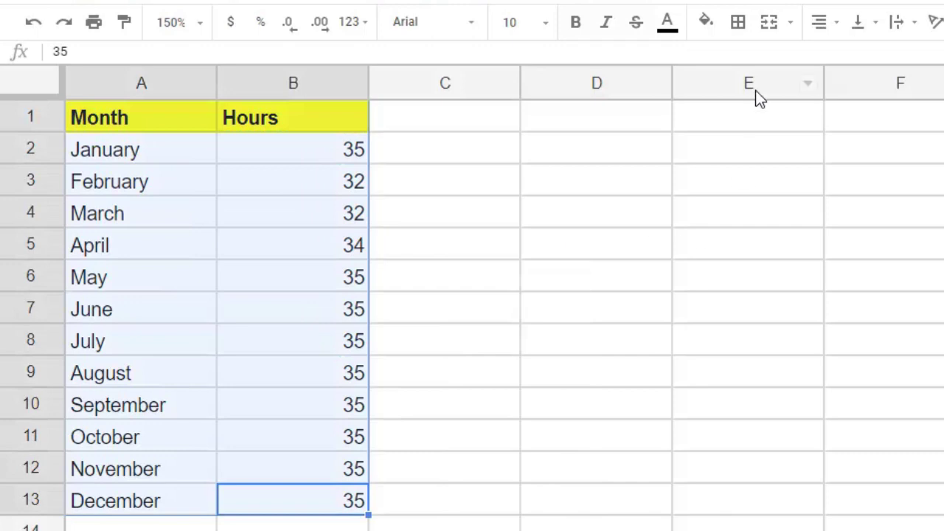
left_click(738, 28)
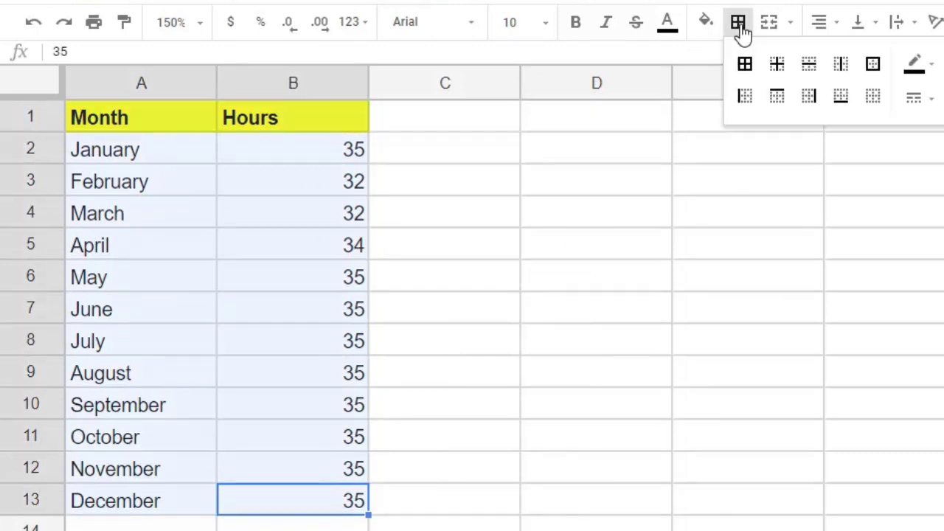
left_click(752, 77)
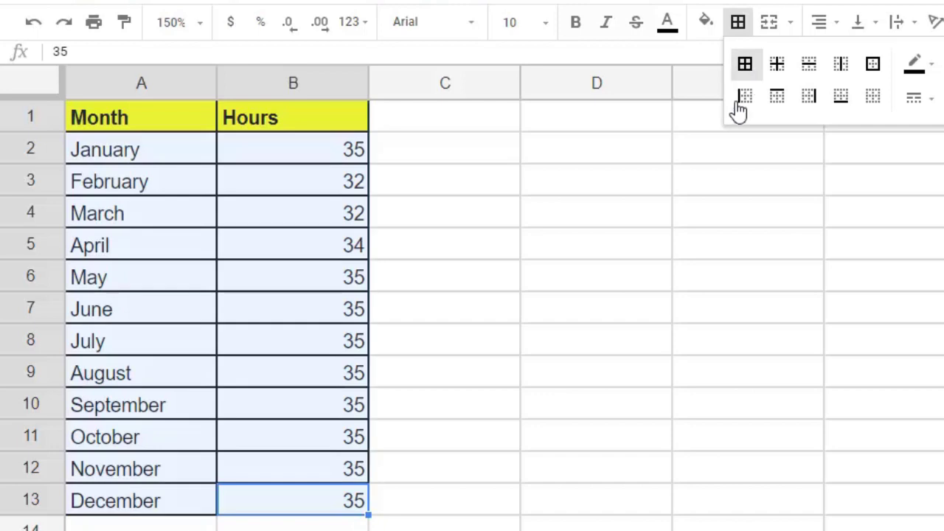
left_click(583, 310)
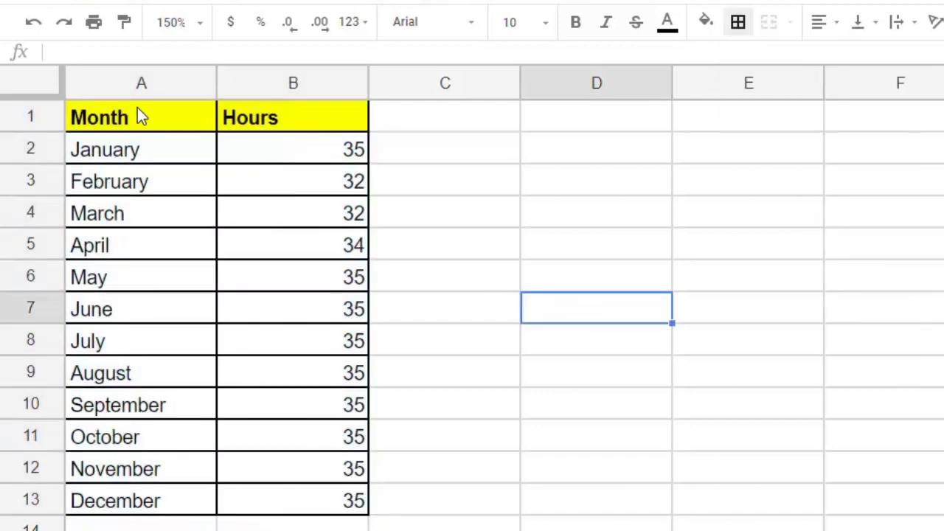
left_click_drag(137, 108, 296, 509)
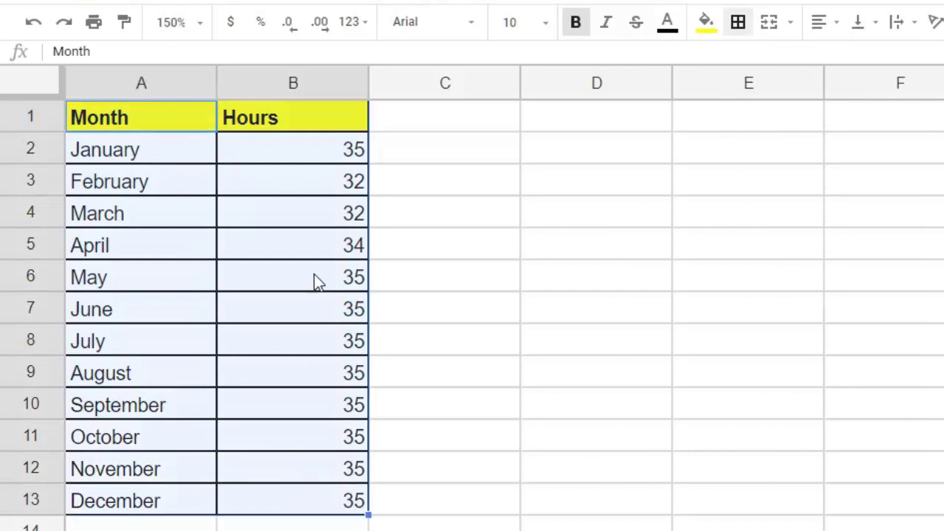
Copy the selected A1:B13 Month/Hours table
right_click(251, 156)
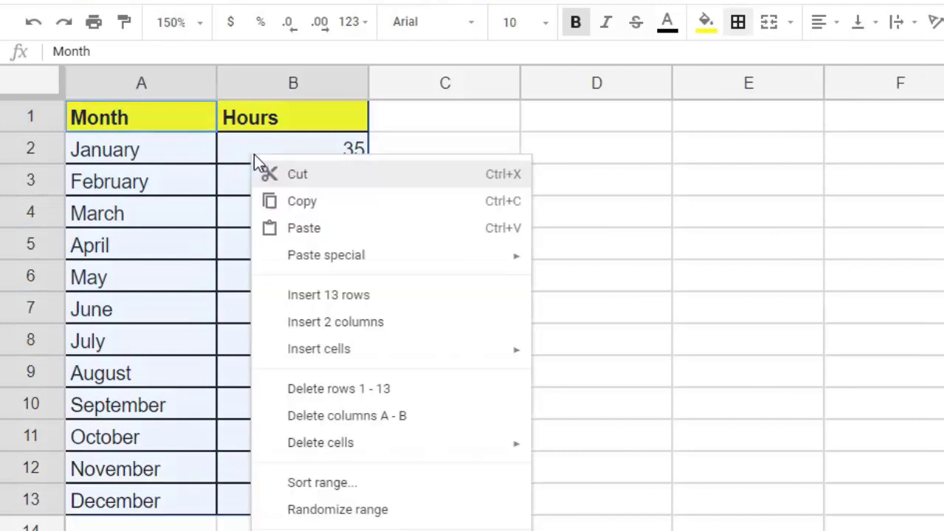
left_click(396, 211)
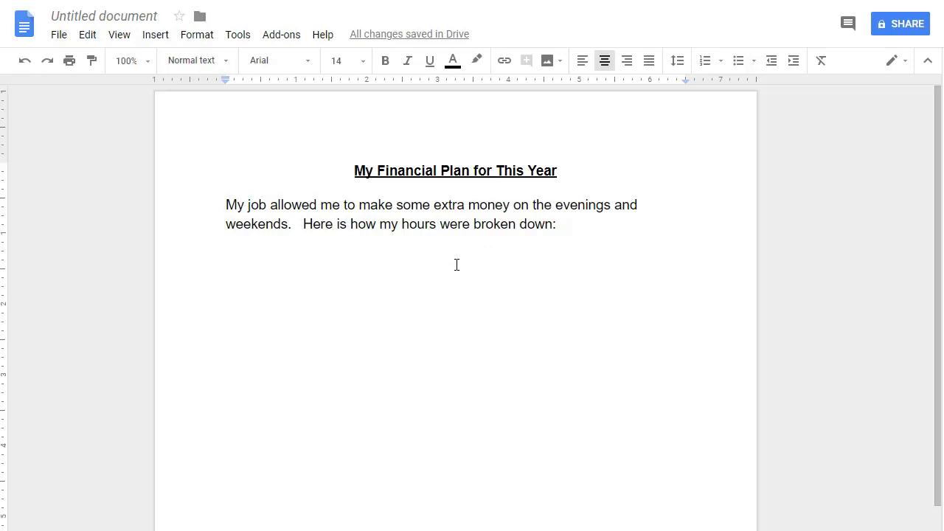
Paste the table on the empty line below the hours paragraph, keeping it linked to the spreadsheet
right_click(456, 263)
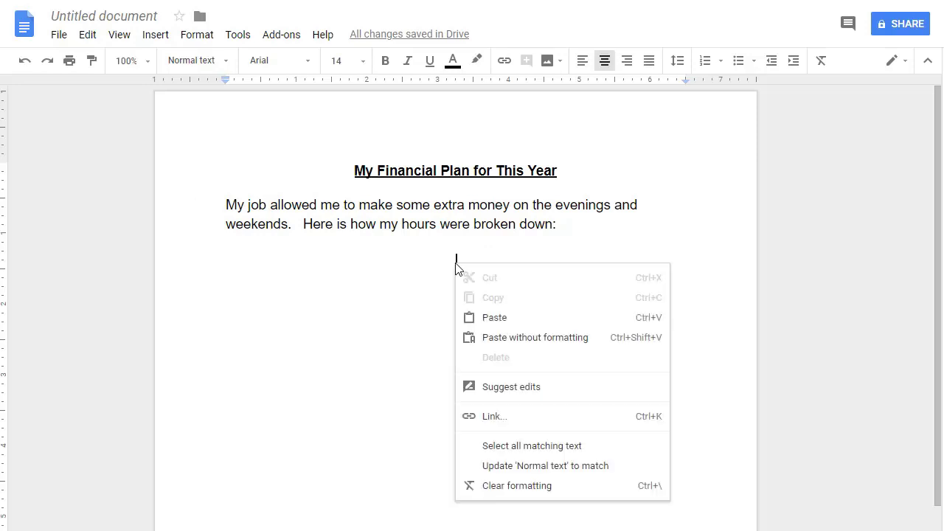
left_click(504, 324)
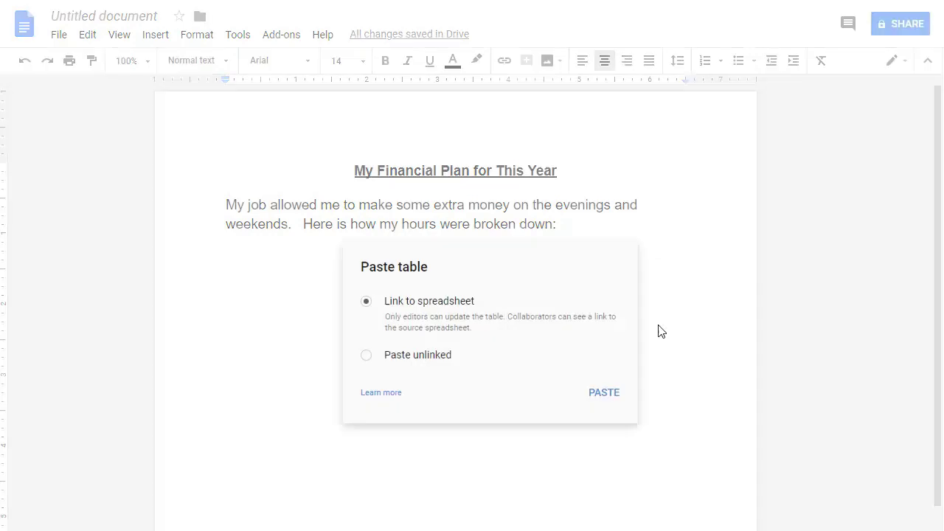
left_click(615, 405)
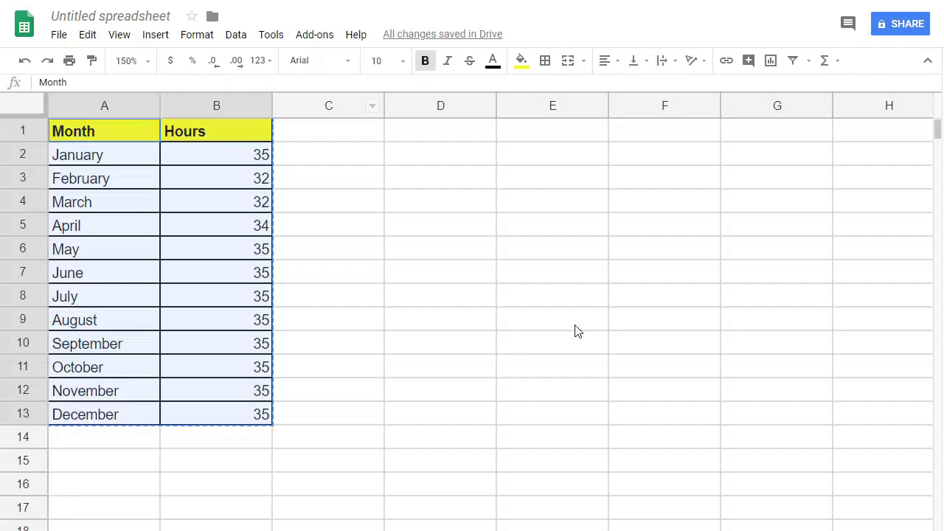
Clear the table selection in Google Sheets by picking empty cell E9
left_click(575, 331)
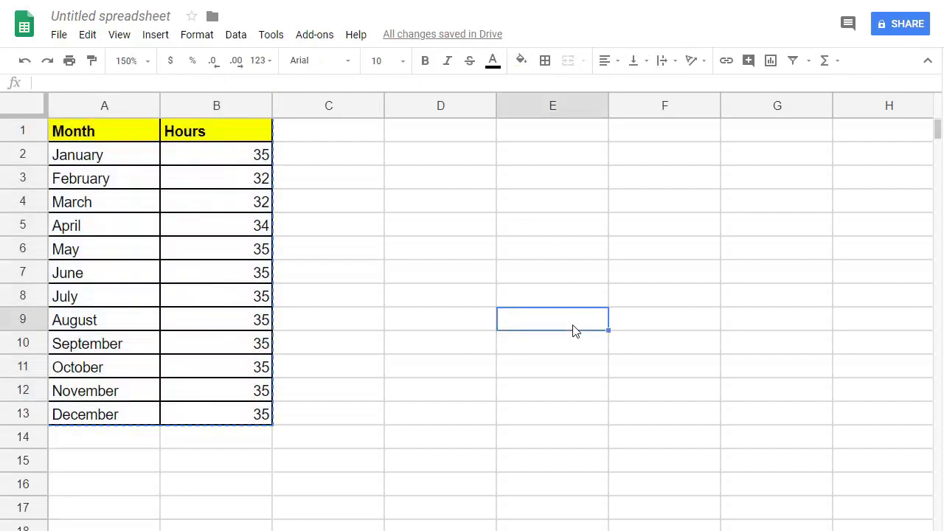